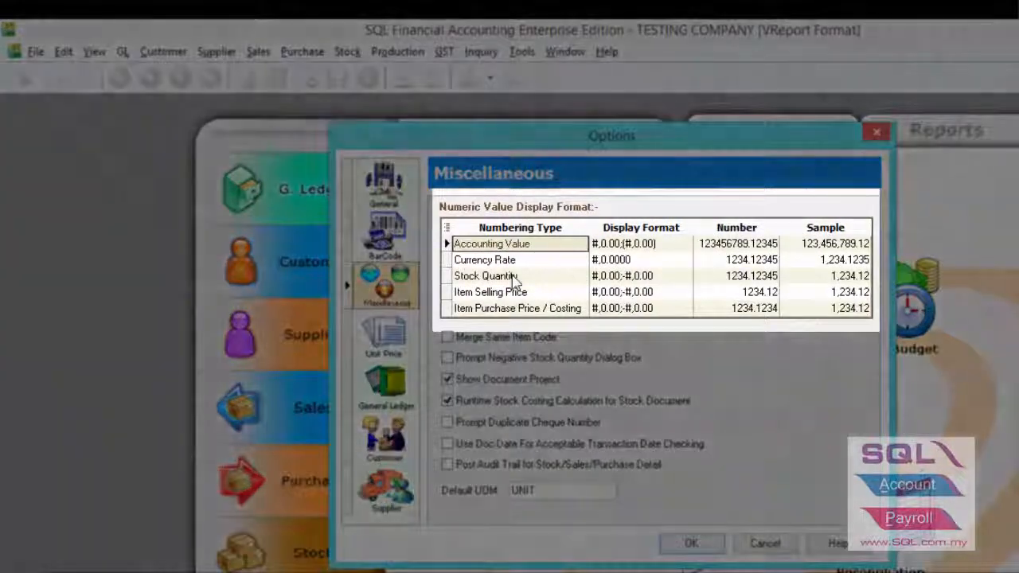
Set the Stock Quantity display format to three decimal places, #,0.000;-#,0.000, in the Miscellaneous options
click(513, 278)
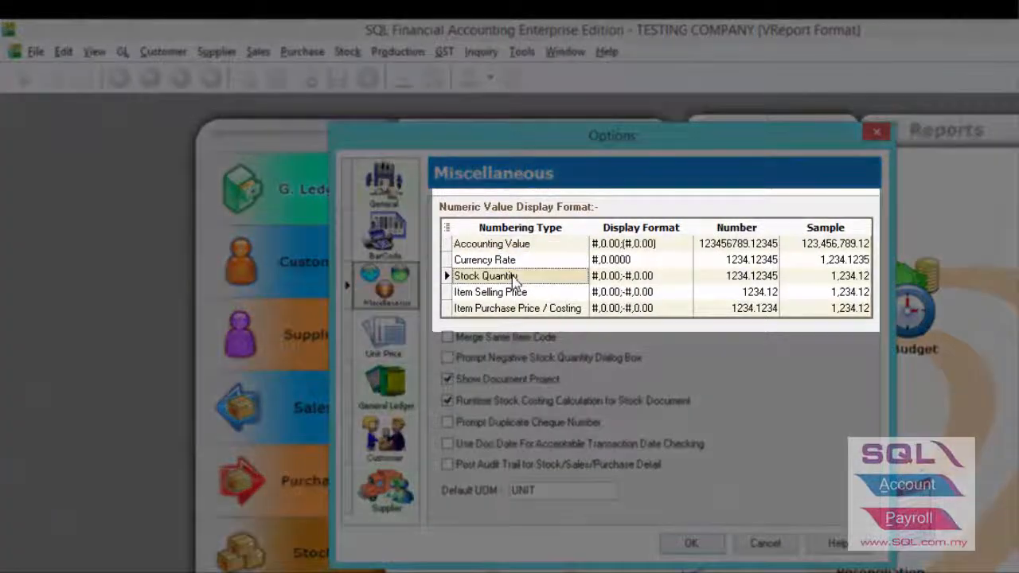
click(513, 292)
click(514, 310)
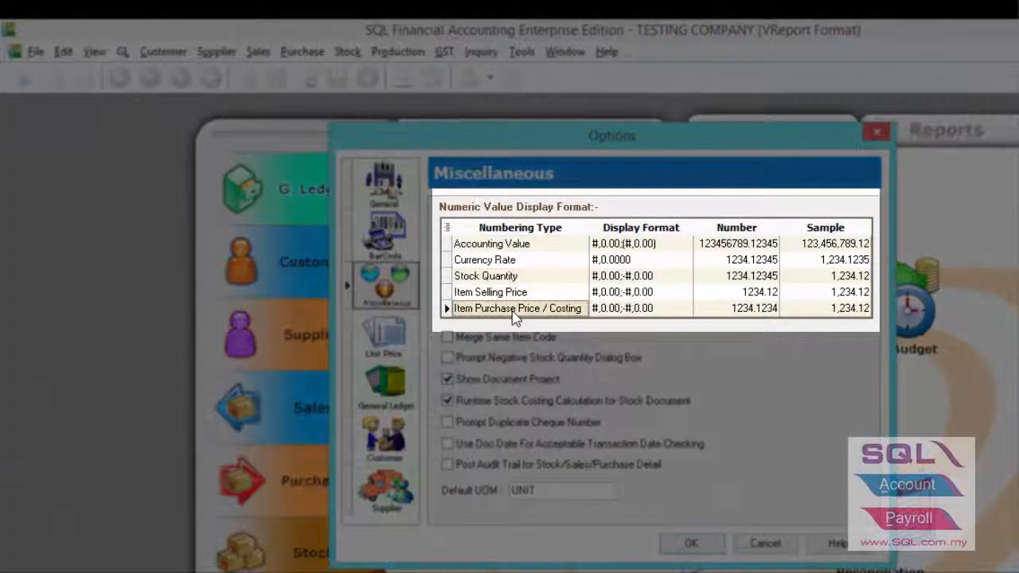
click(613, 276)
click(615, 275)
click(616, 275)
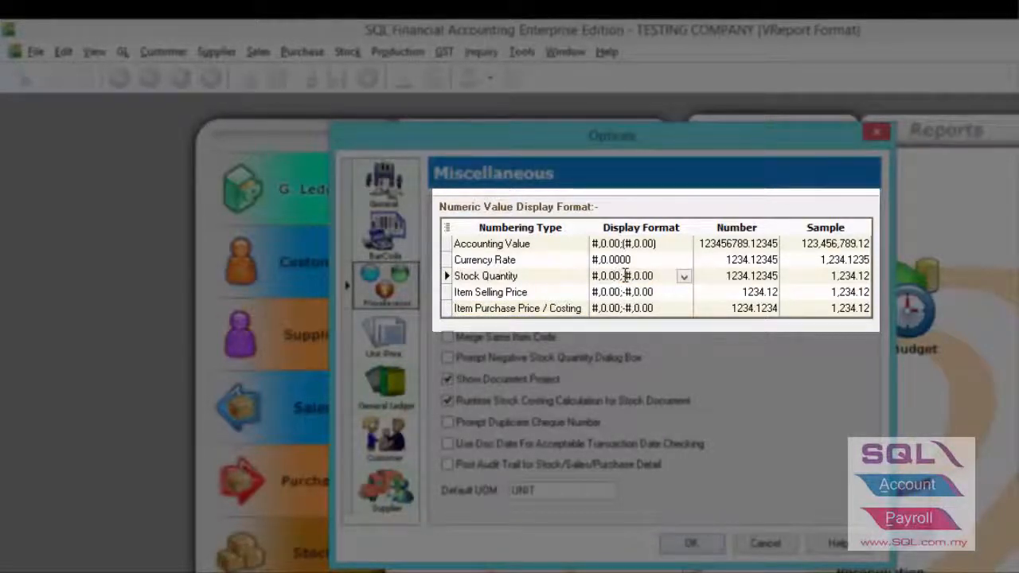
text(0)
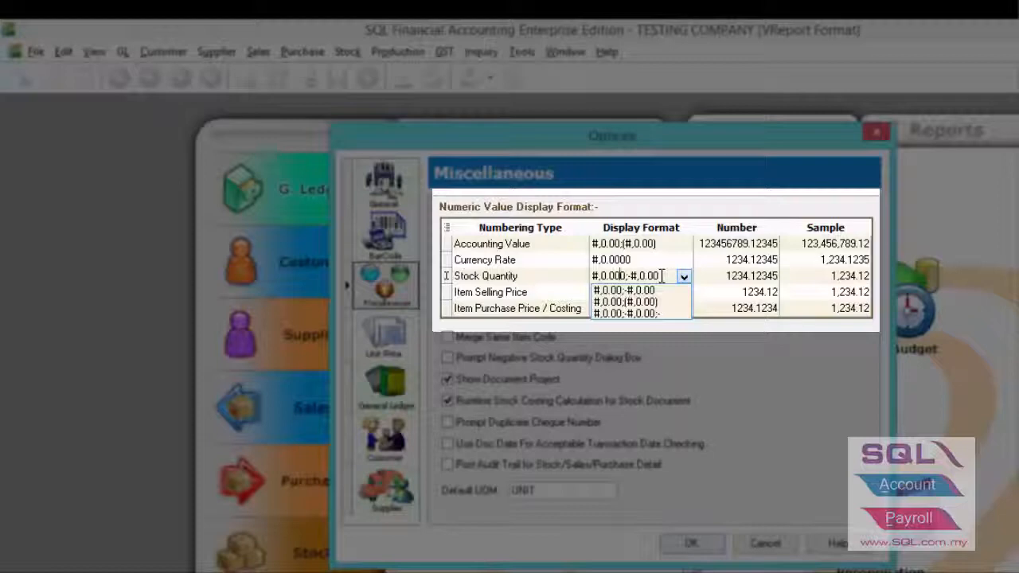
click(661, 275)
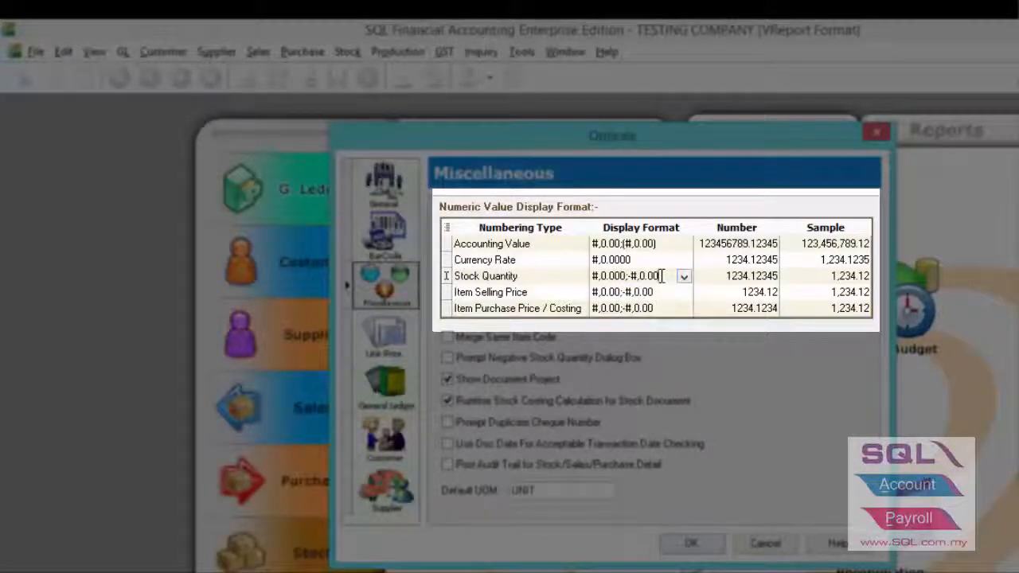
text(0)
click(653, 310)
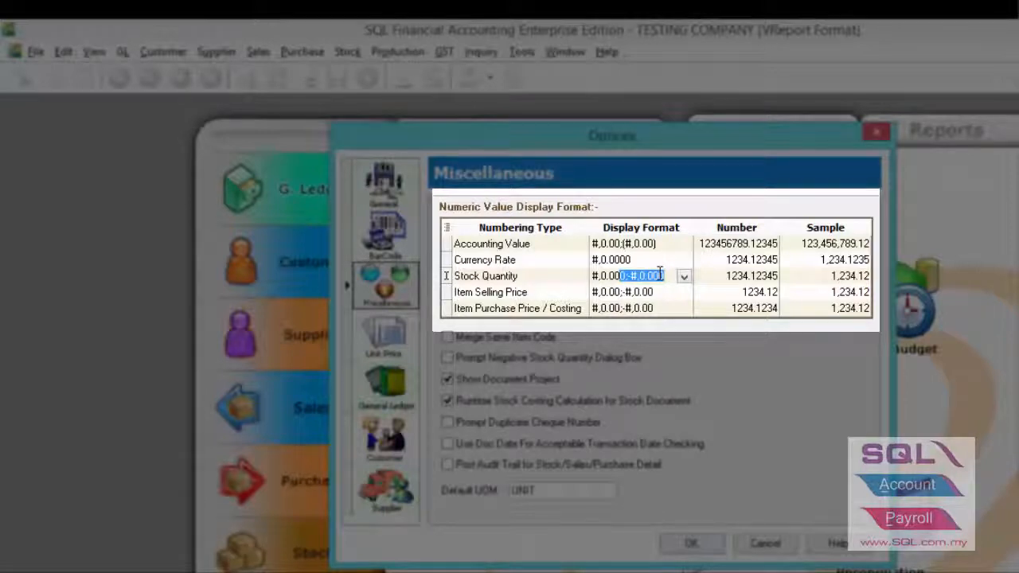
click(649, 292)
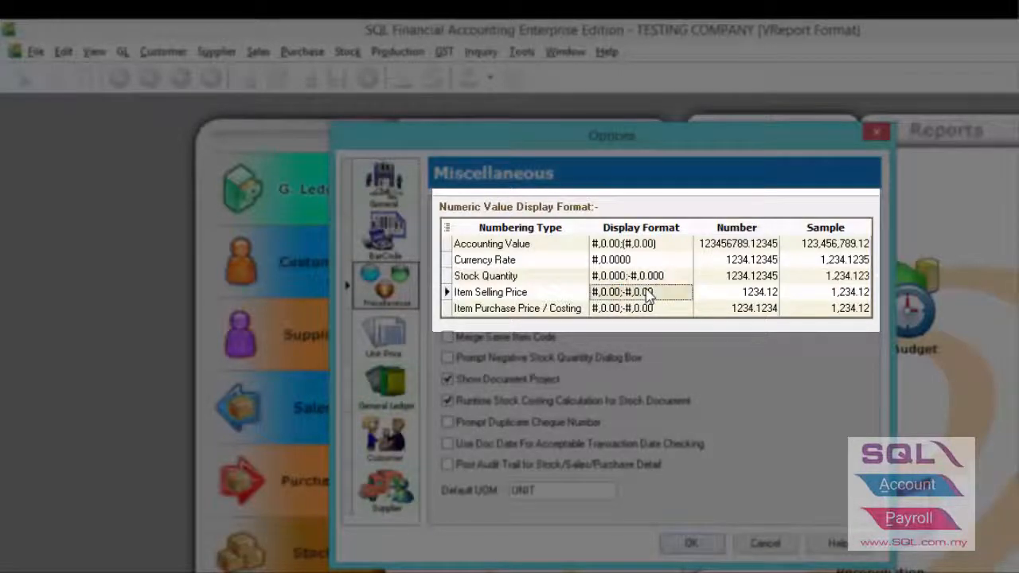
click(649, 292)
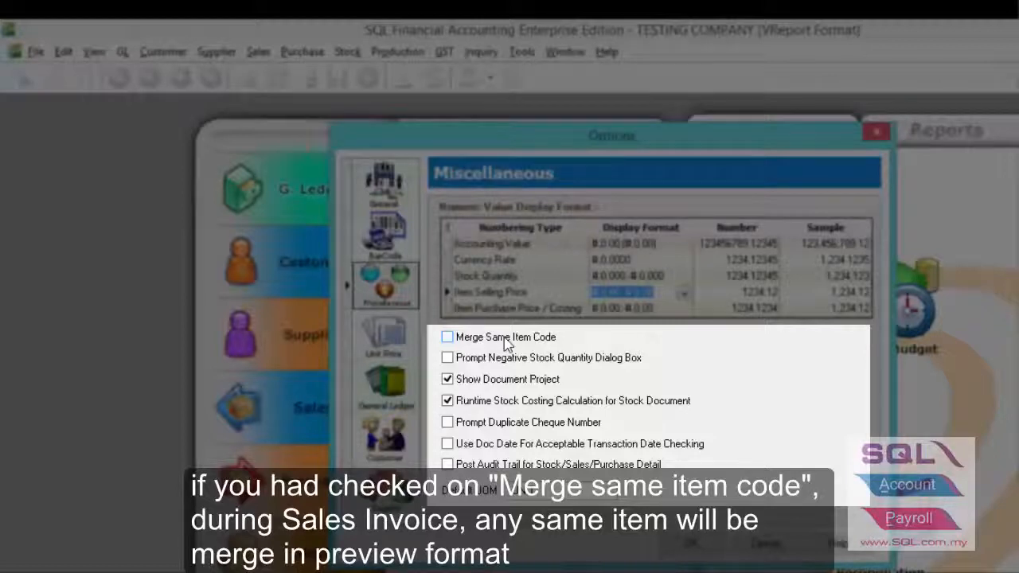
Enable Merge Same Item Code and Prompt Negative Stock Quantity Dialog Box, and save the options
click(506, 340)
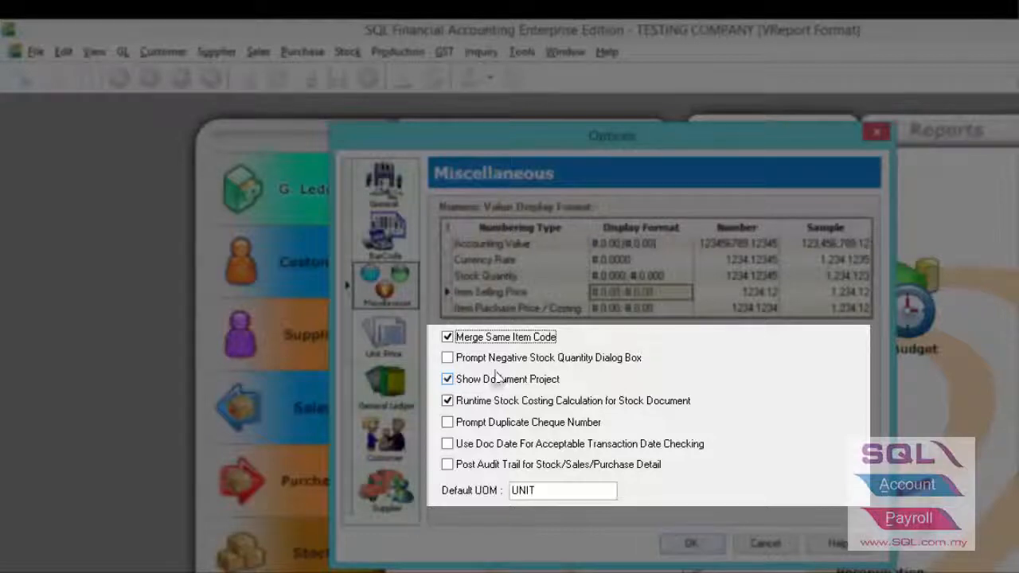
click(493, 363)
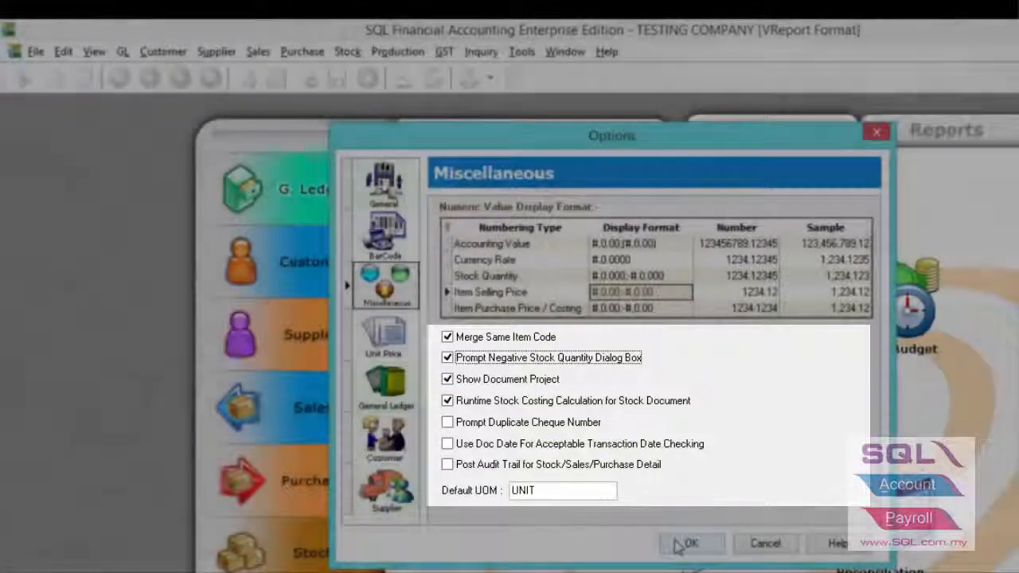
click(678, 548)
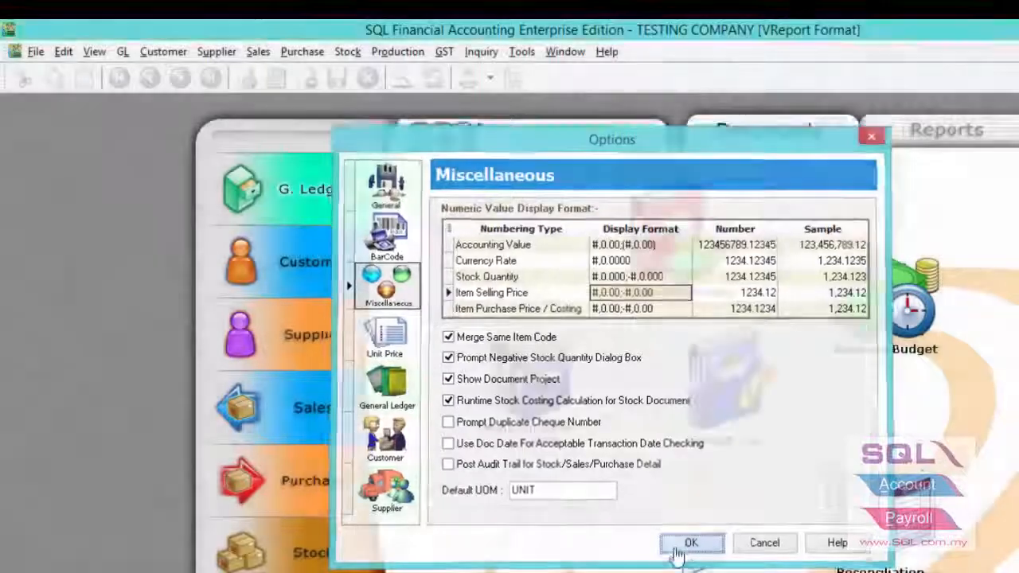
View the details of the 18/01/2014 customer payment from A'BEST TELECOMMUNICATION PTE LTD, and close the payment entry
click(163, 53)
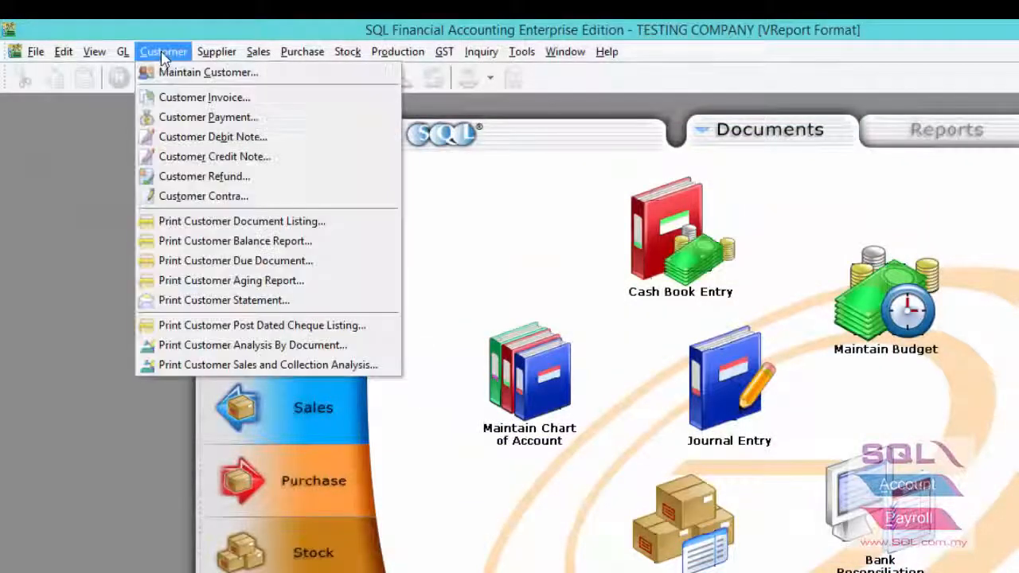
click(191, 120)
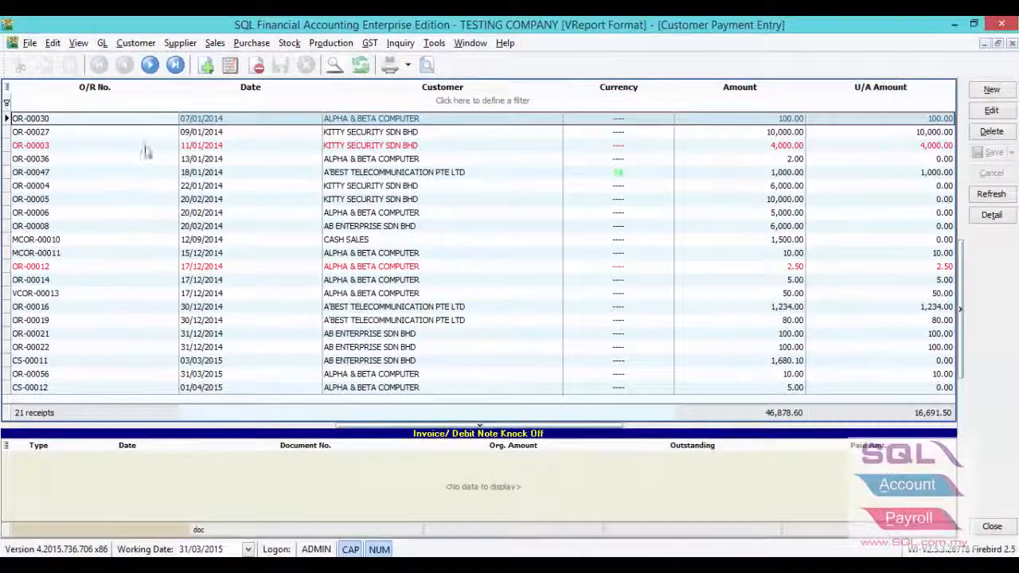
double_click(147, 173)
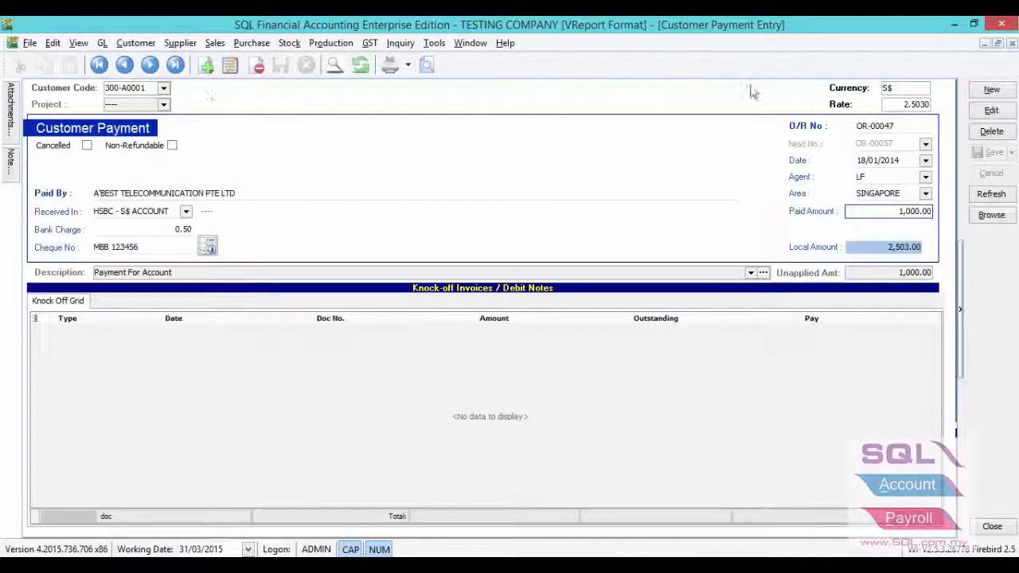
click(1010, 44)
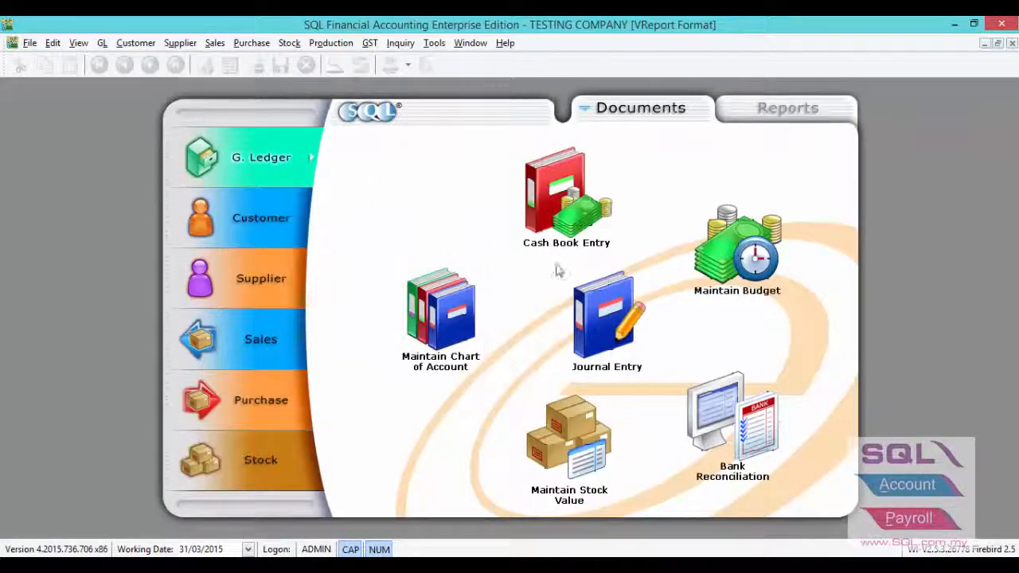
Start a new payment voucher in Cash Book Entry to examine its date and project fields, and discard it
click(567, 239)
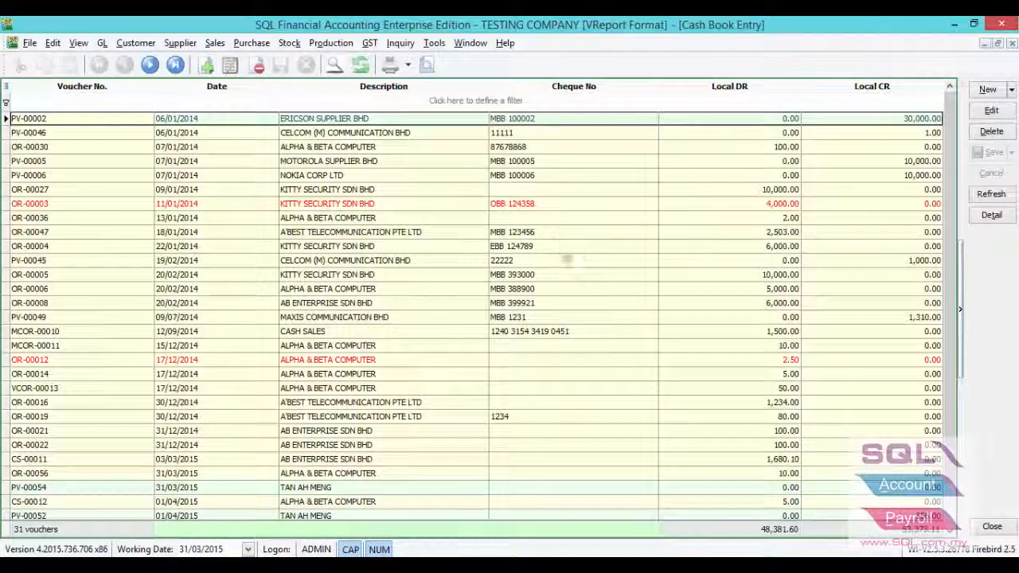
click(1011, 90)
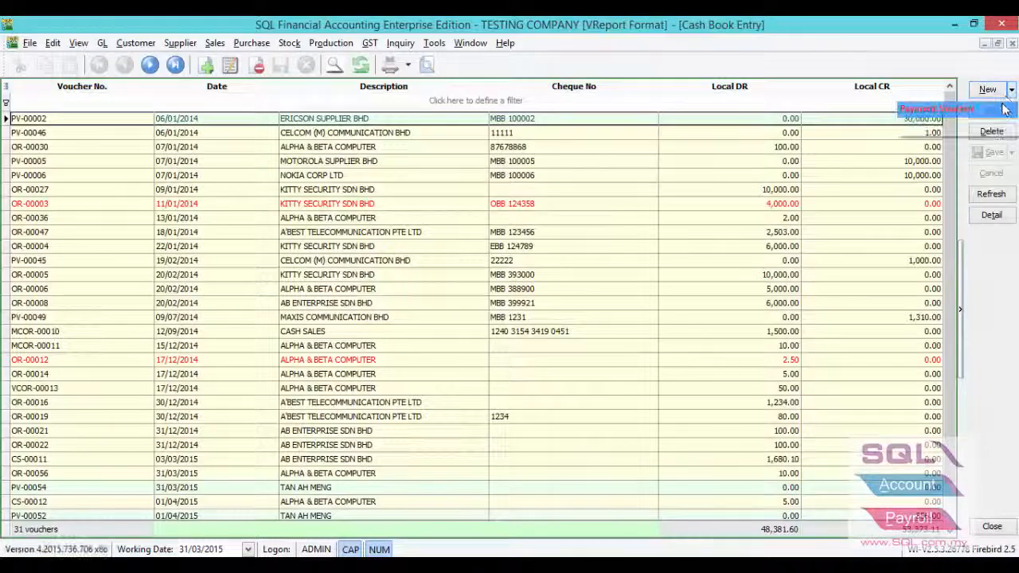
click(899, 105)
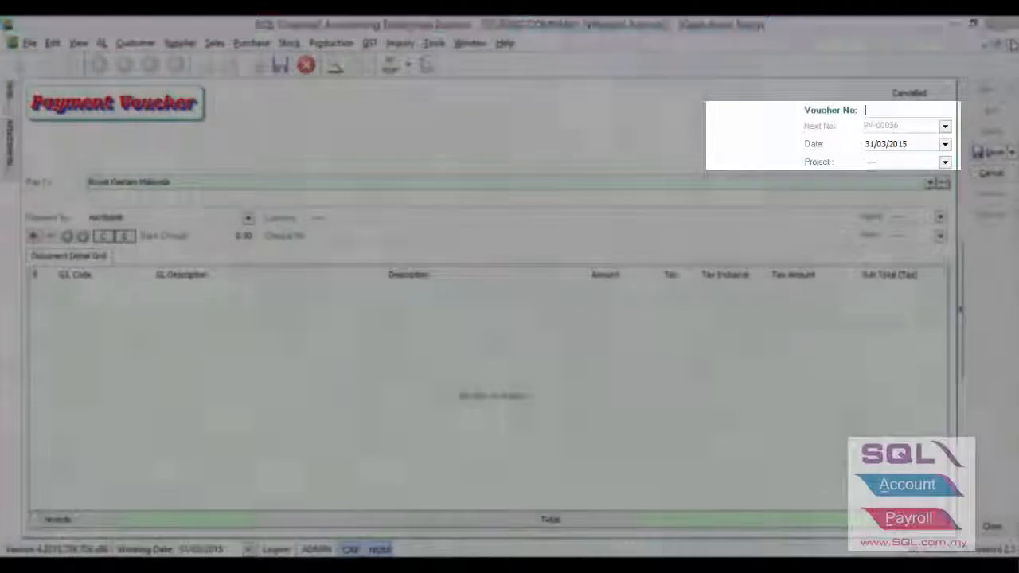
key(Escape)
click(553, 316)
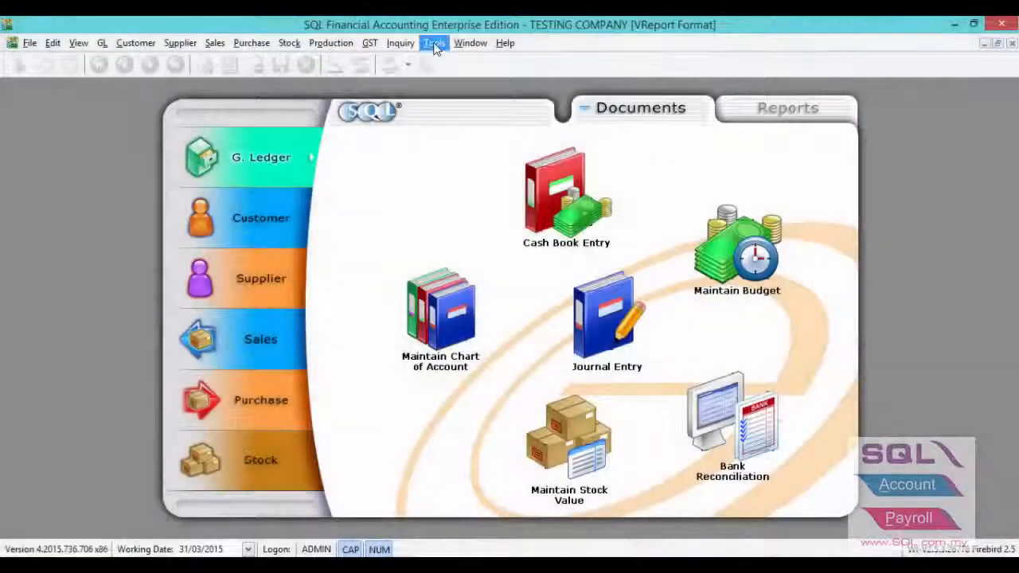
Reopen the Miscellaneous options and enable Prompt Duplicate Cheque Number and Use Doc Date For Acceptable Transaction Date Checking
click(434, 43)
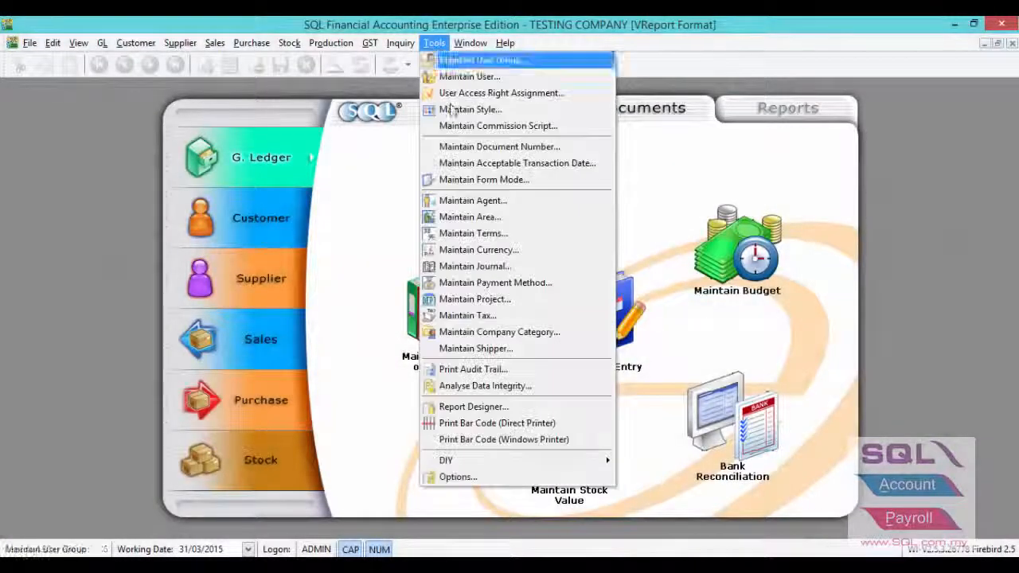
click(469, 477)
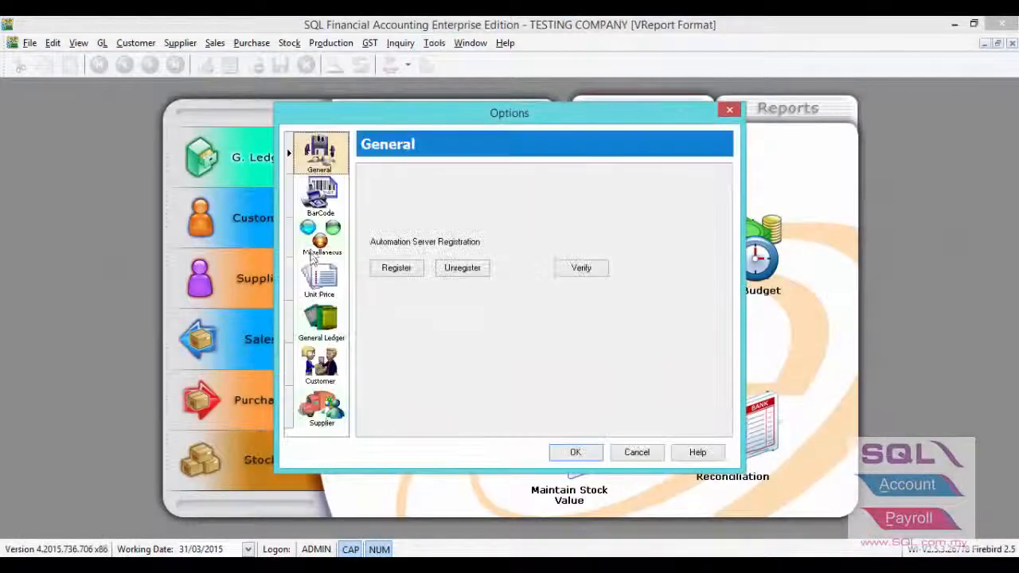
click(320, 239)
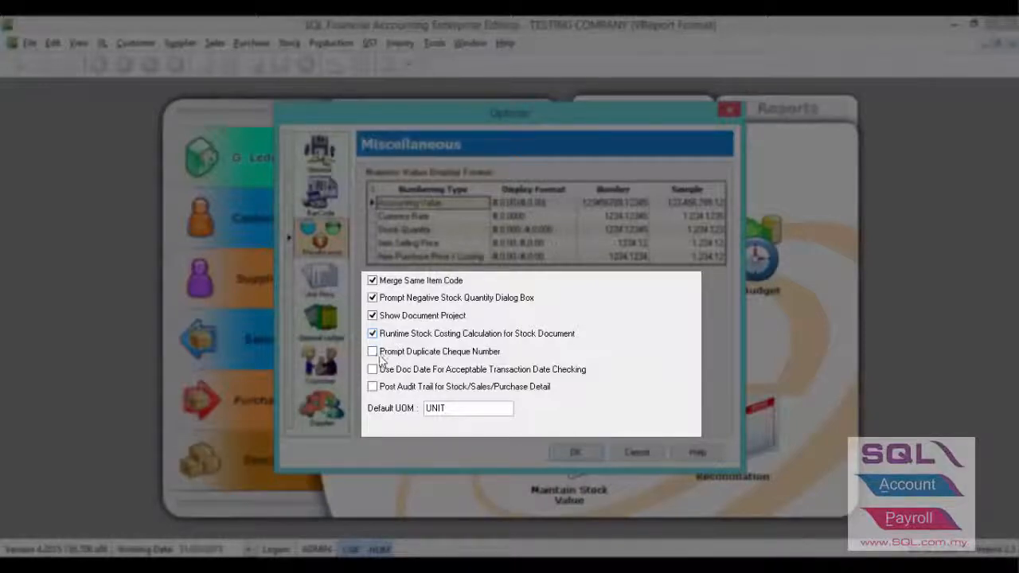
click(378, 355)
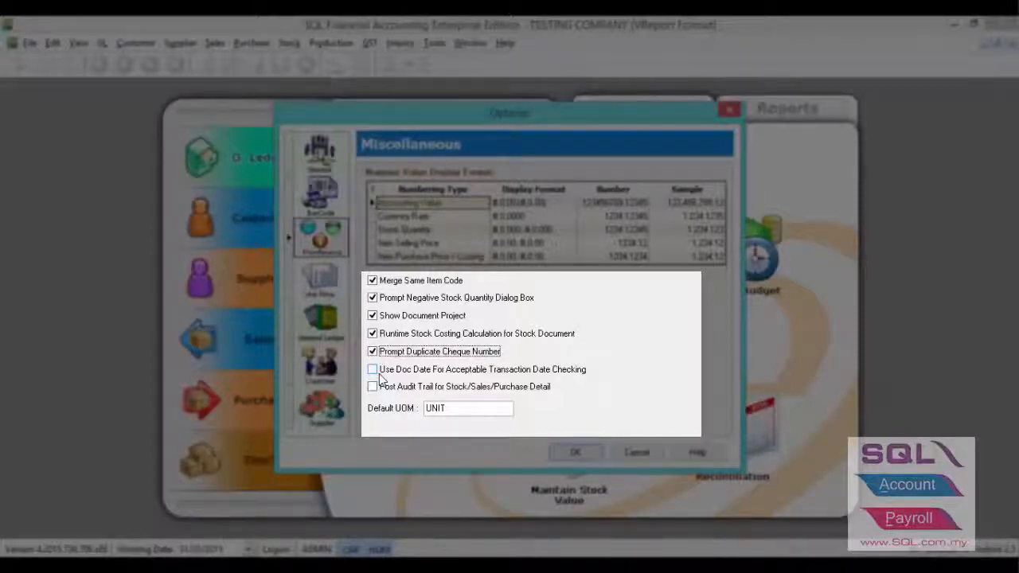
click(379, 375)
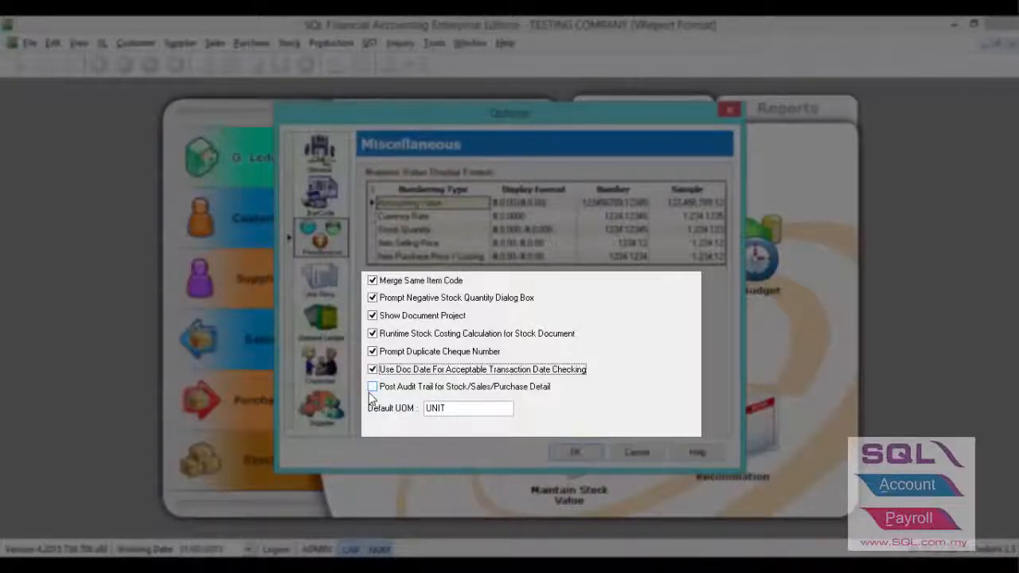
Enable Post Audit Trail for Stock/Sales/Purchase Detail and set the Default UOM to pcs
click(371, 388)
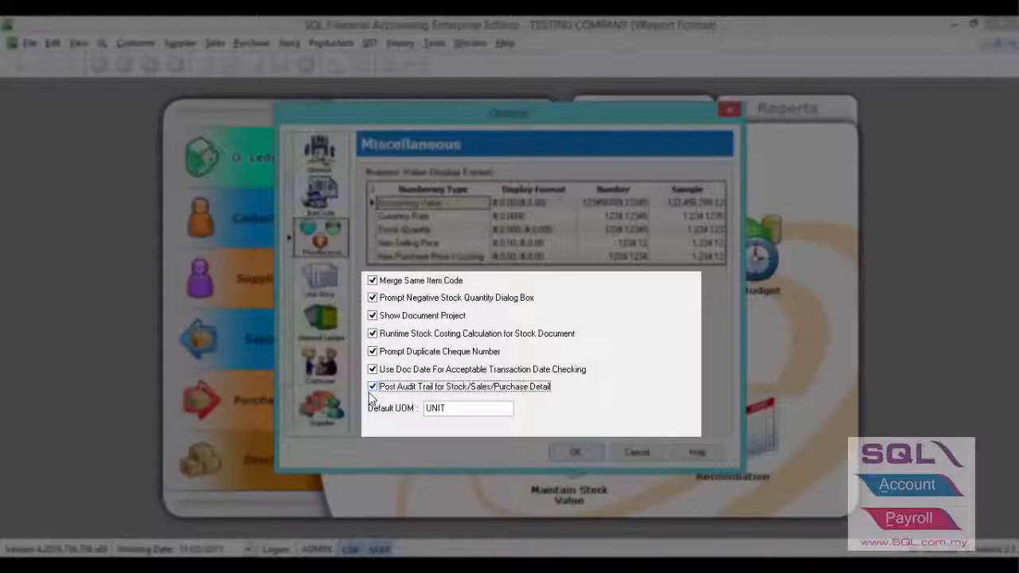
double_click(437, 408)
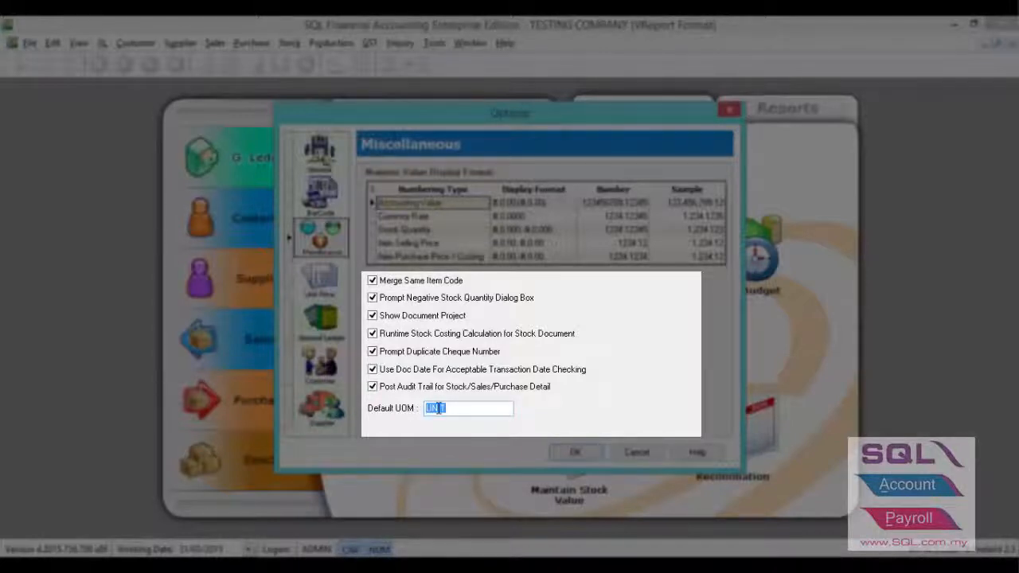
text(pcs)
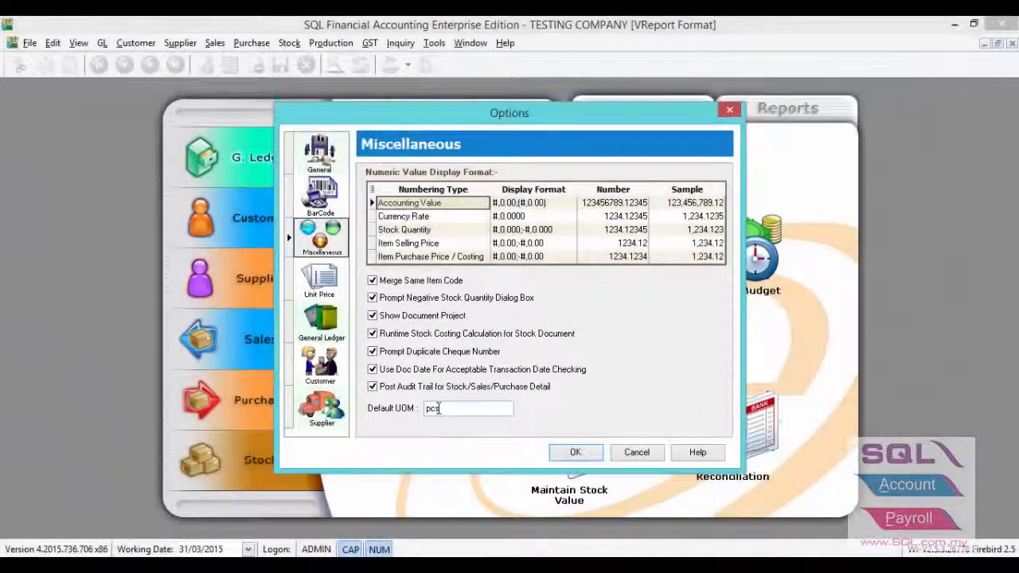
Review the sales unit price priorities and the General Ledger default accounts, including the Sales Account
click(328, 289)
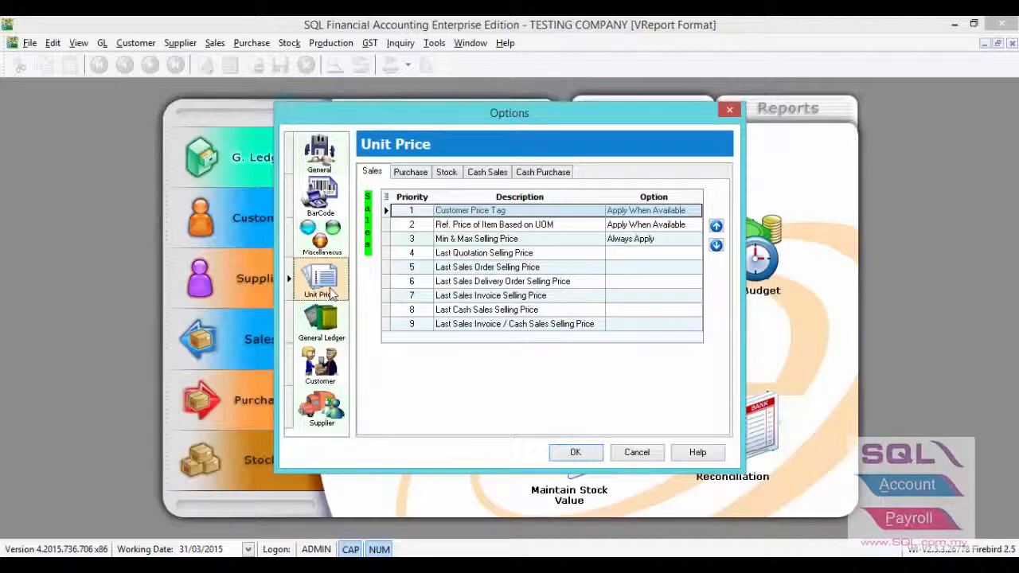
click(318, 336)
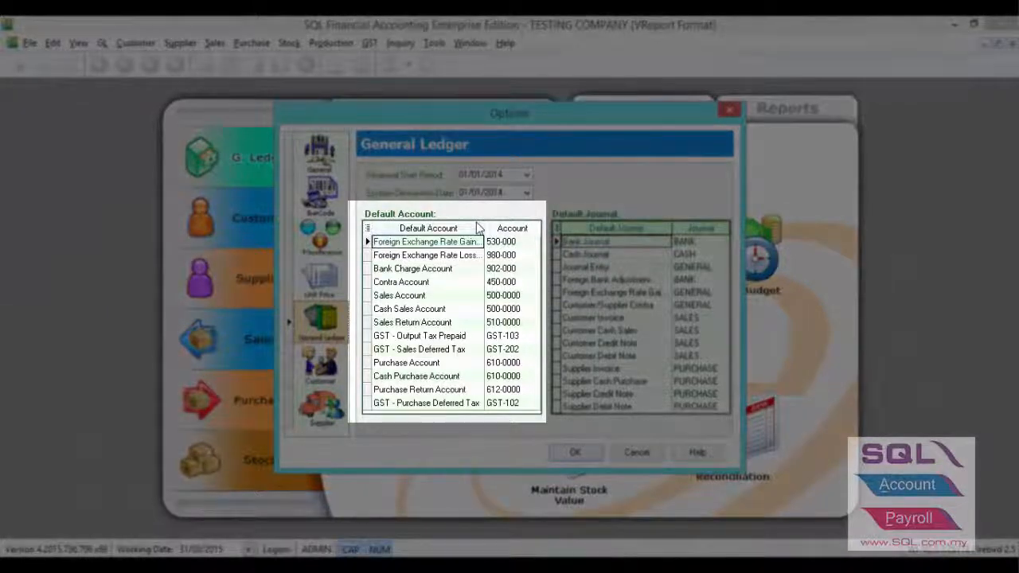
click(495, 297)
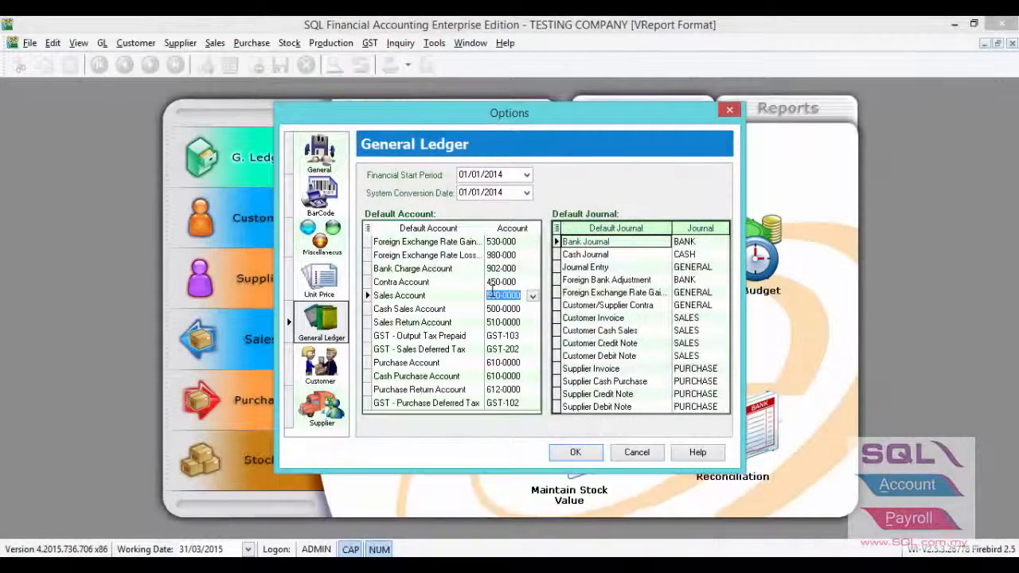
Examine the customer account code format and payment numbering options, and open the Supplier options
click(326, 362)
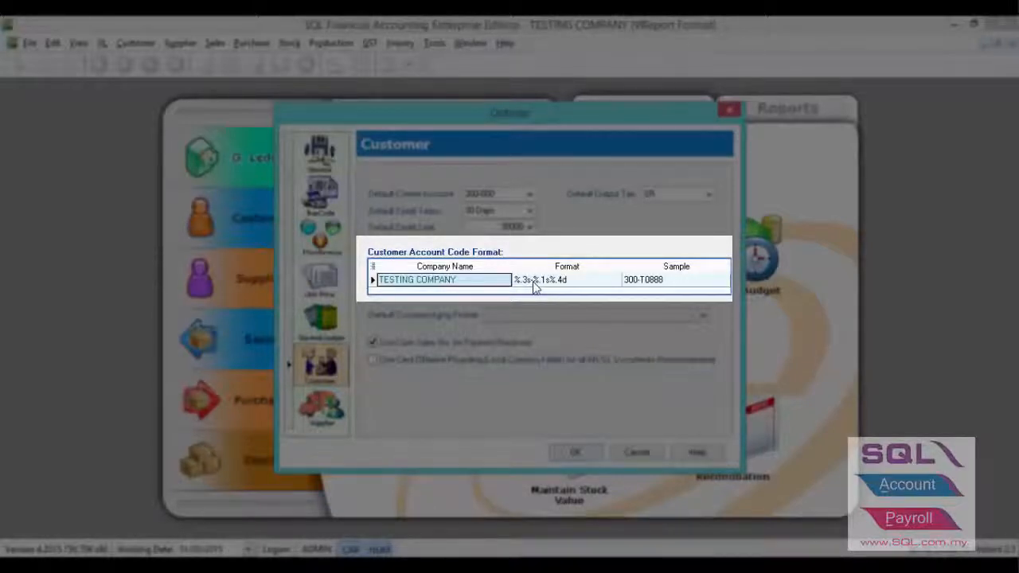
click(535, 283)
click(549, 280)
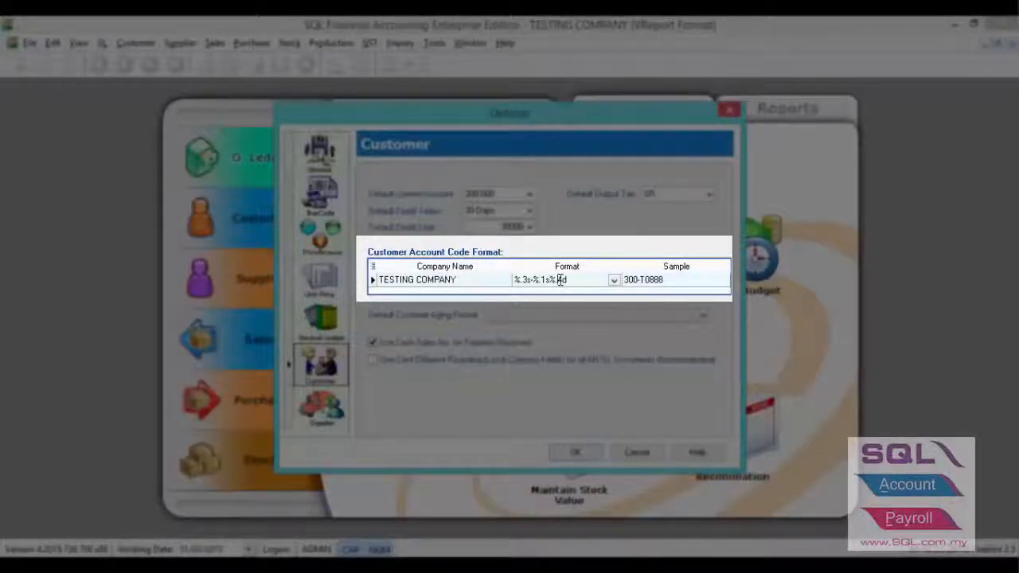
double_click(560, 279)
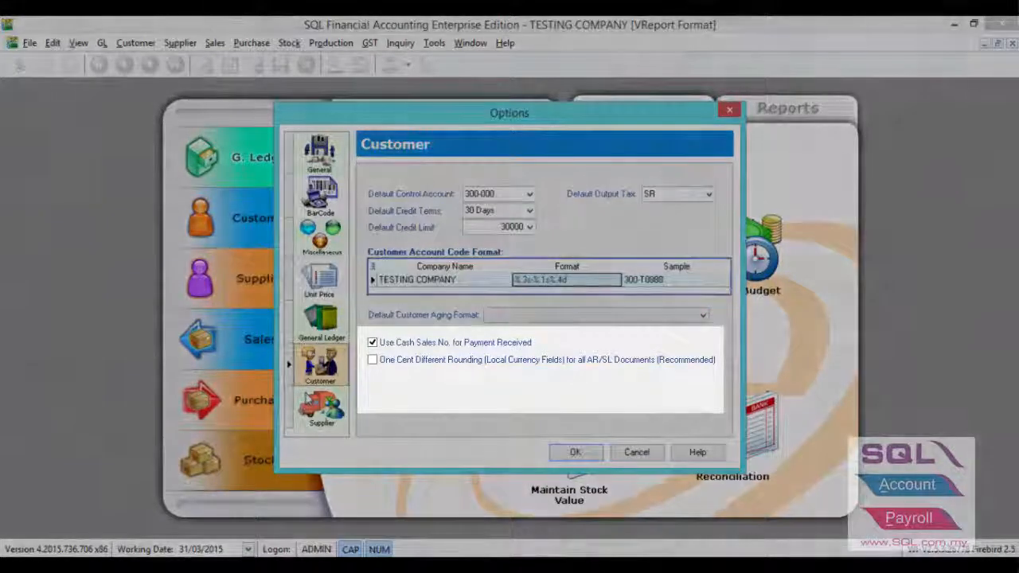
click(322, 408)
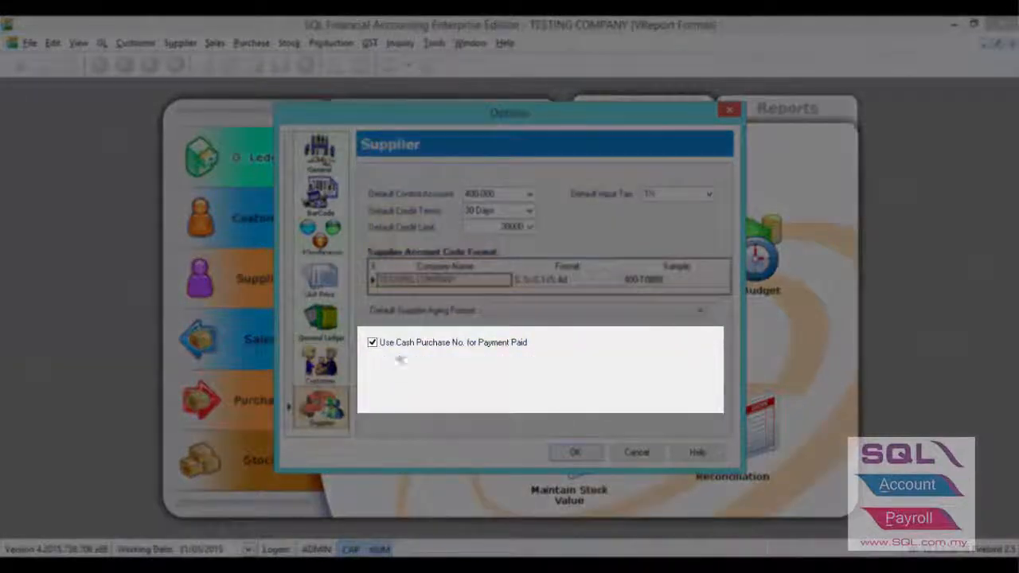